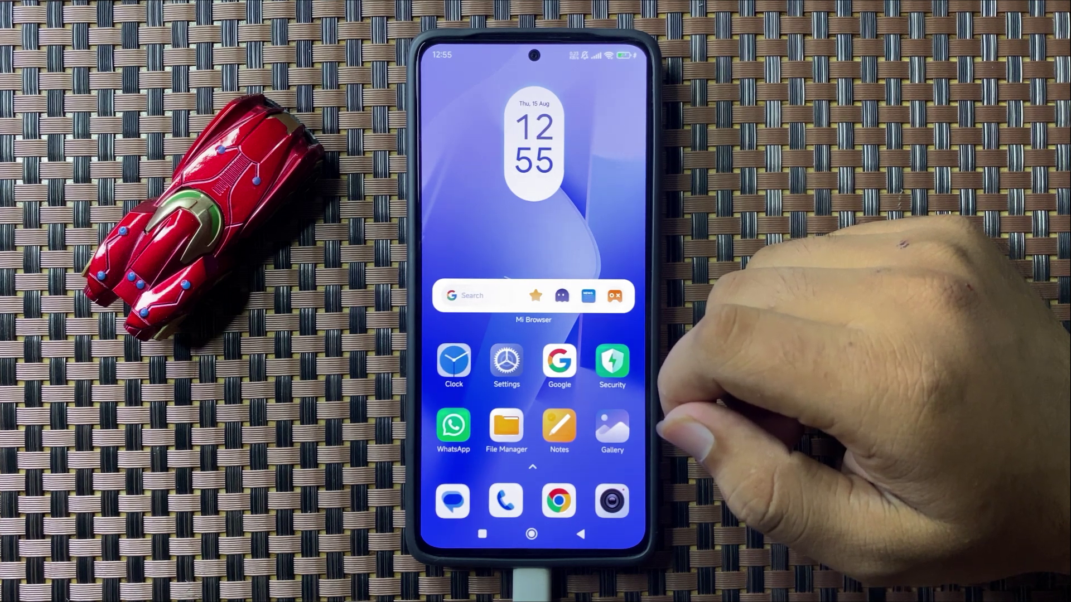
- Go from Settings through Sound & vibration to the Do not disturb page
left_click(506, 361)
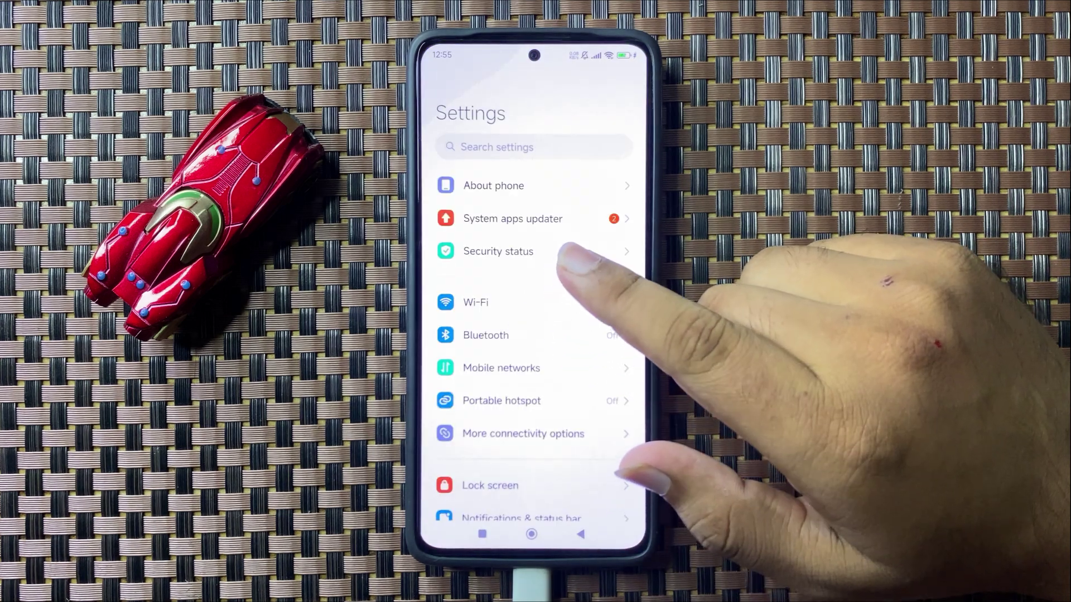
scroll(535, 352, "down", 10)
scroll(535, 351, "down", 10)
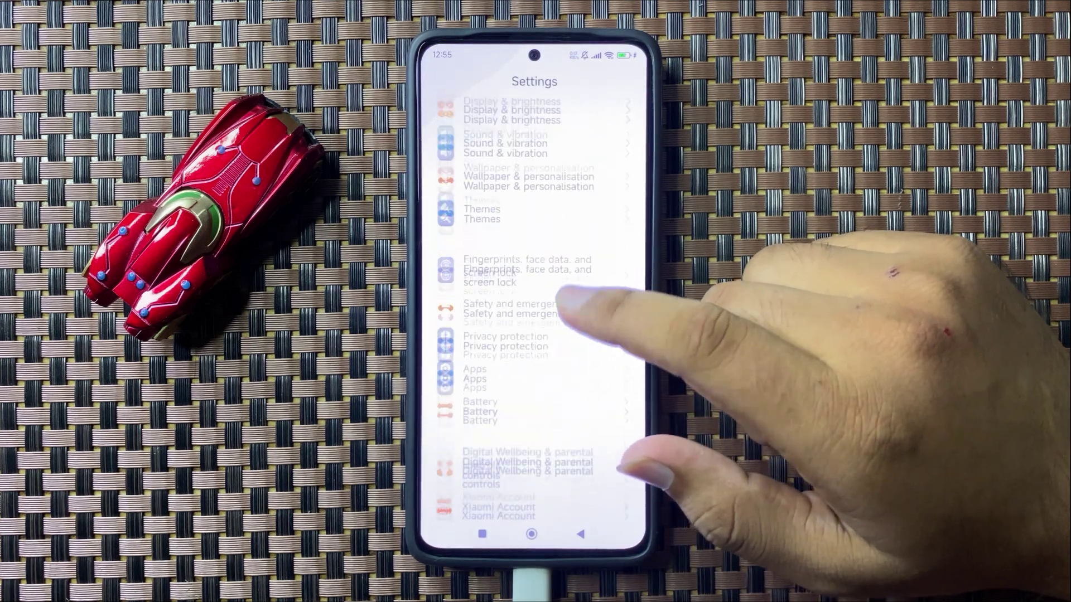
scroll(536, 335, "up", 5)
scroll(536, 334, "up", 3)
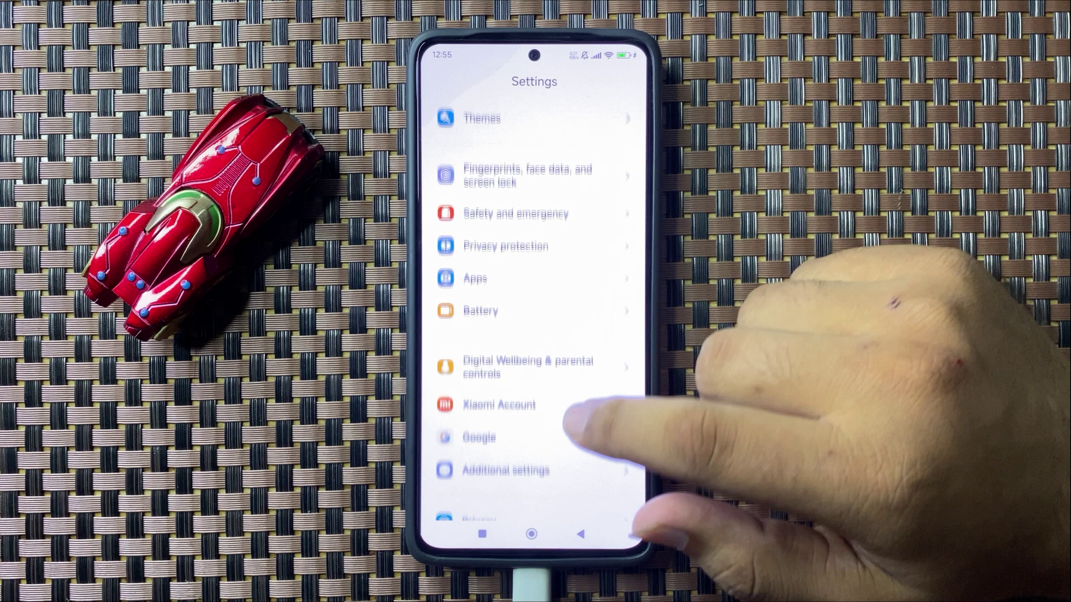
scroll(535, 334, "up", 3)
scroll(536, 334, "up", 5)
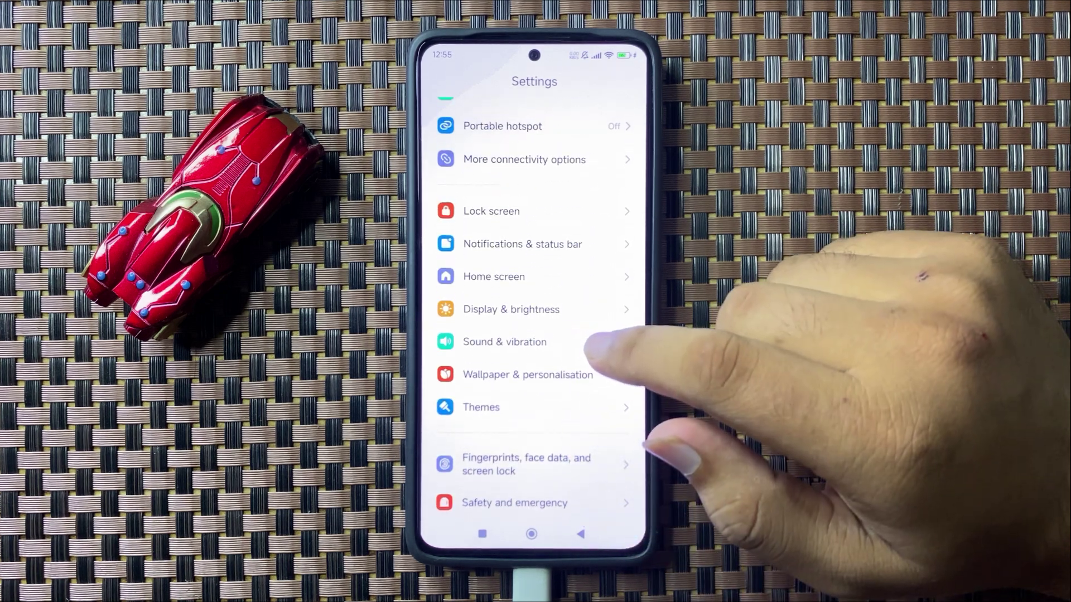
left_click(599, 342)
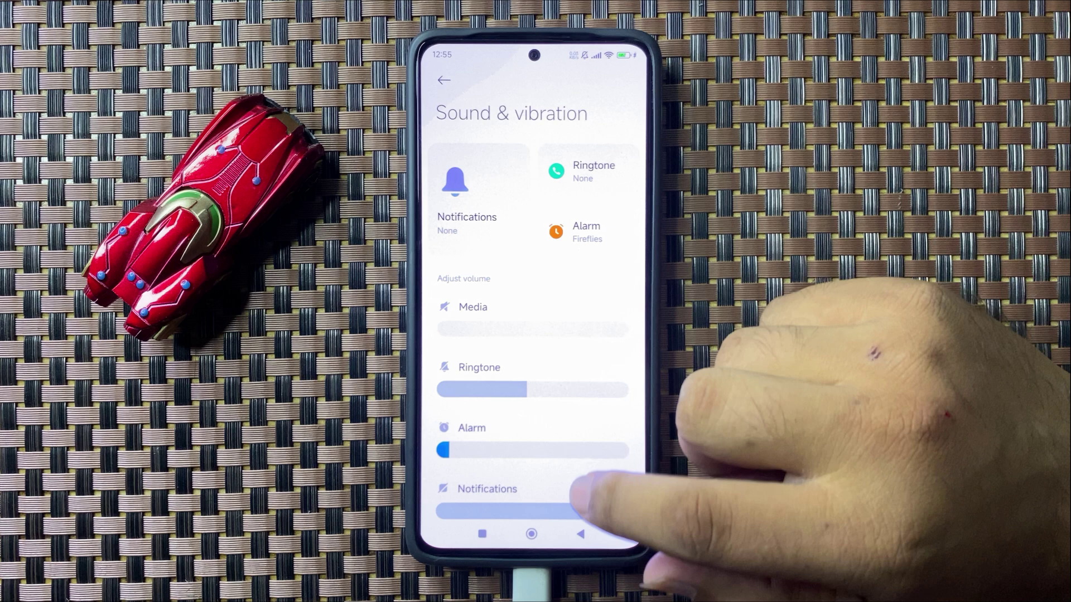
scroll(535, 377, "down", 3)
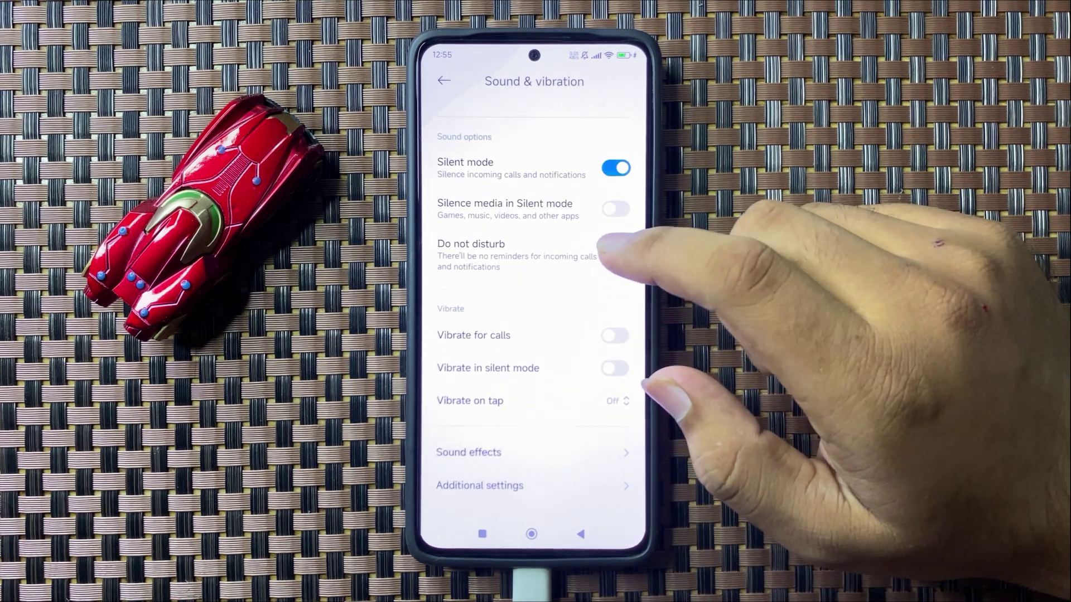
left_click(585, 251)
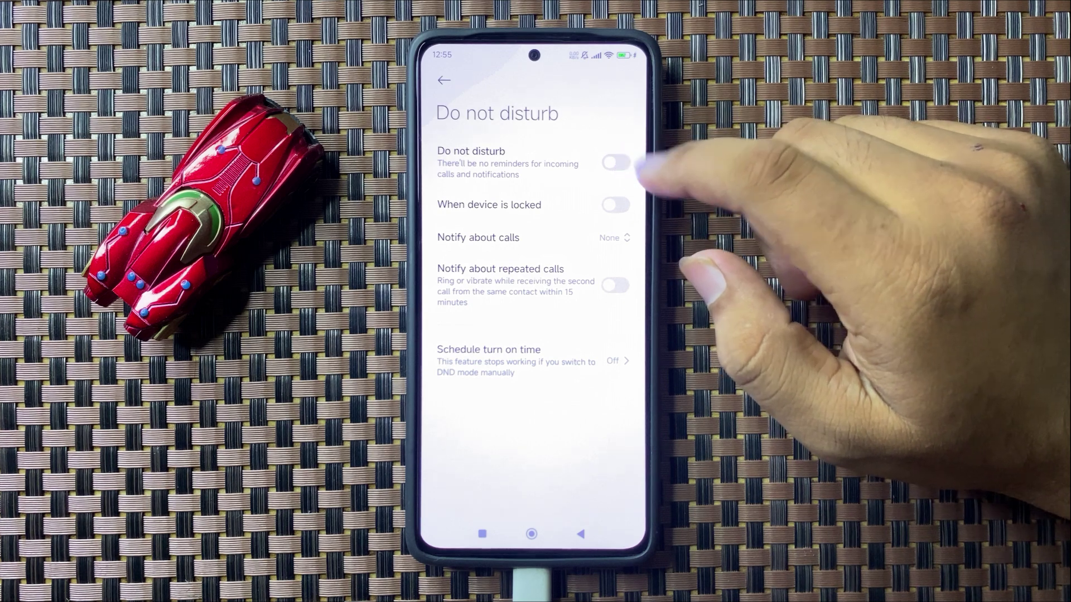
left_click(617, 162)
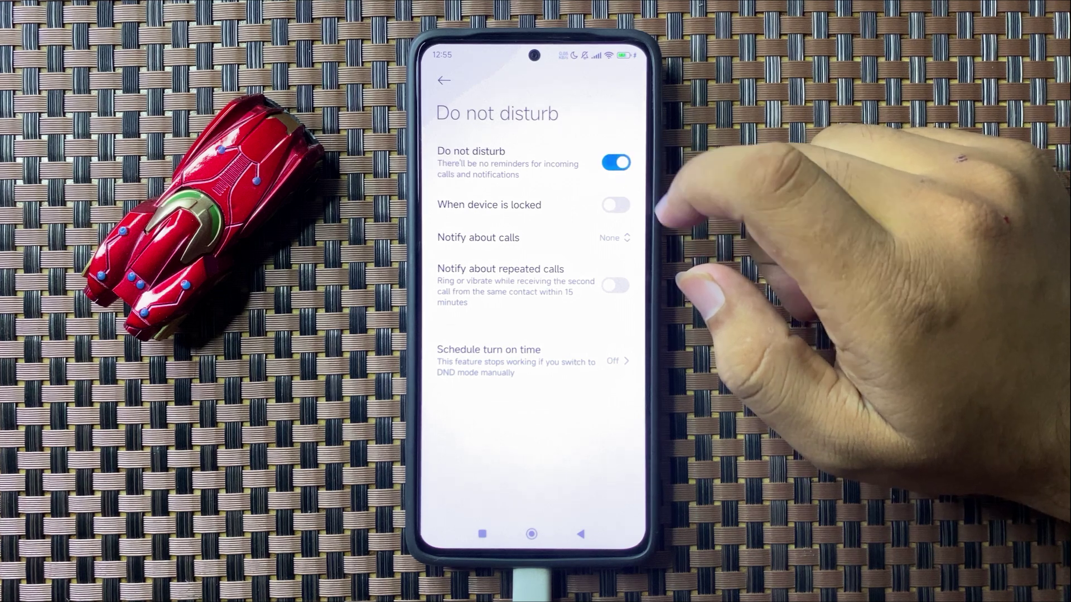
left_click(615, 163)
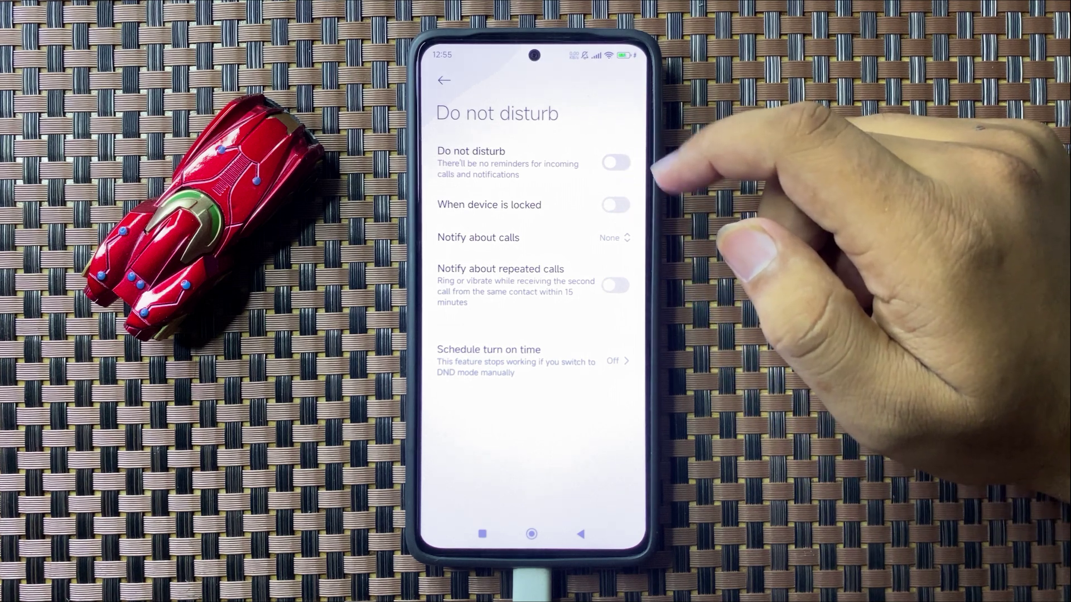
- Return to Sound & vibration and turn Silent mode off
left_click(581, 533)
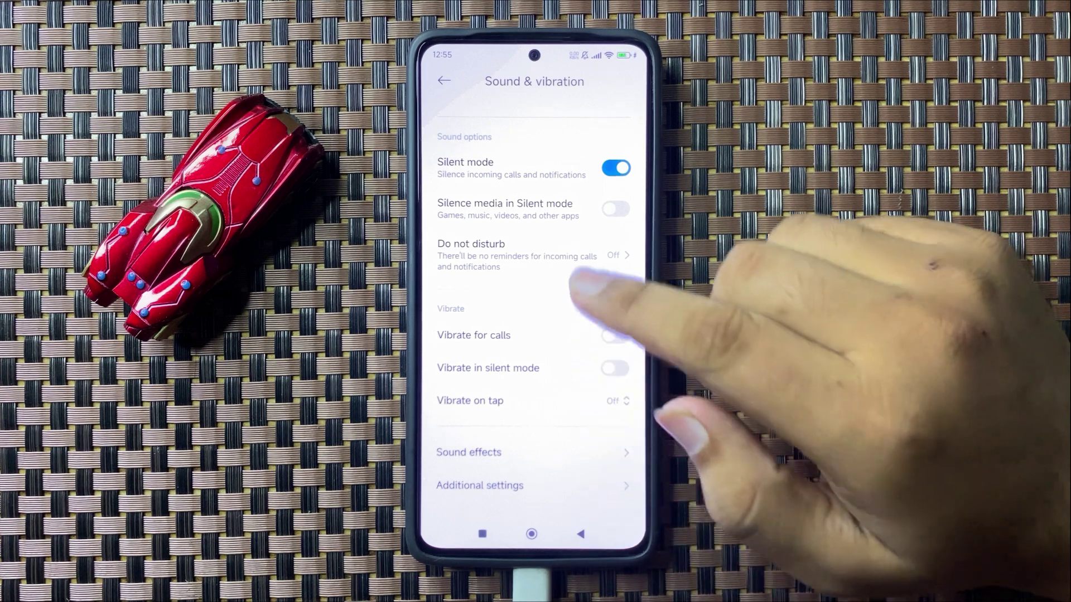
scroll(536, 334, "up", 5)
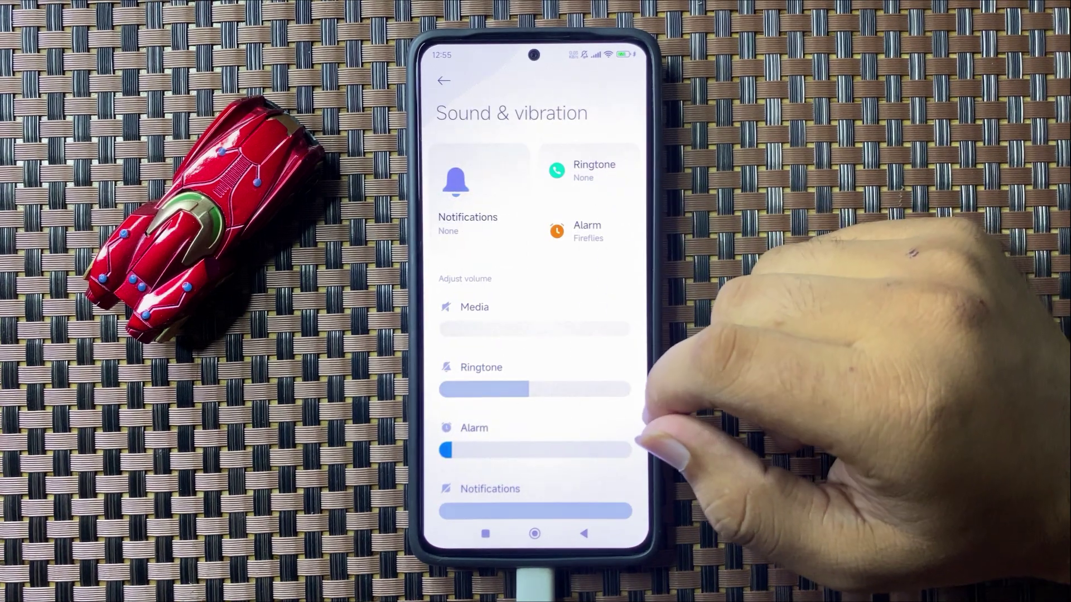
scroll(535, 336, "down", 5)
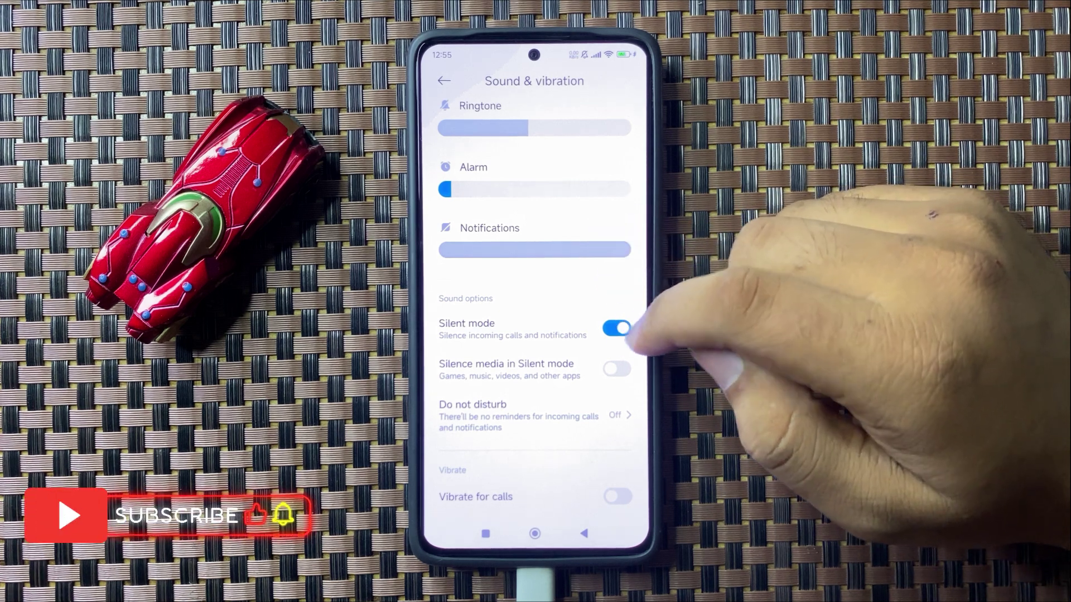
left_click(616, 327)
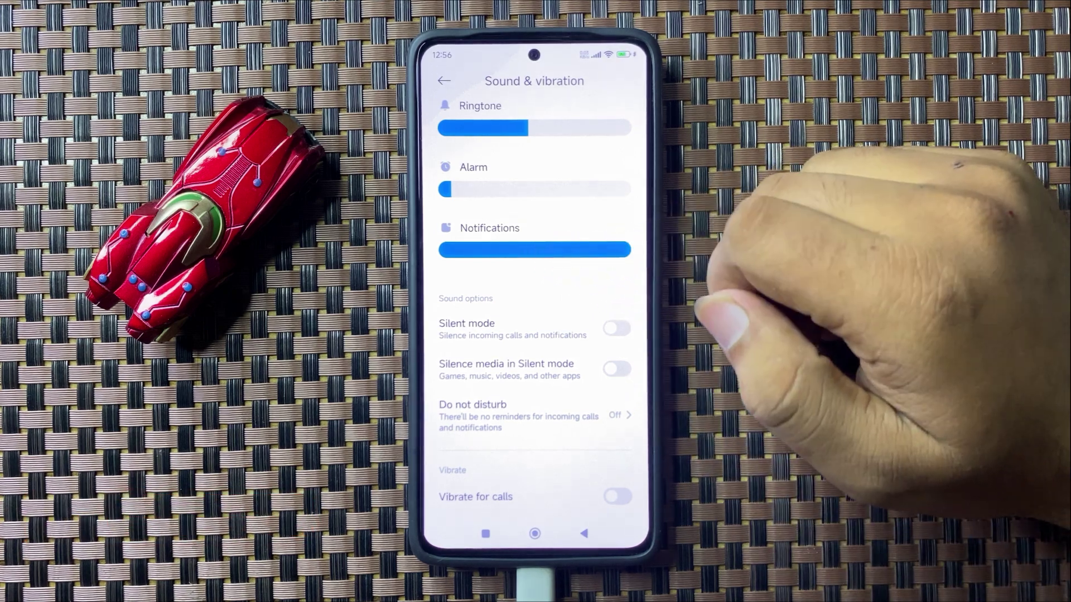
left_click(535, 533)
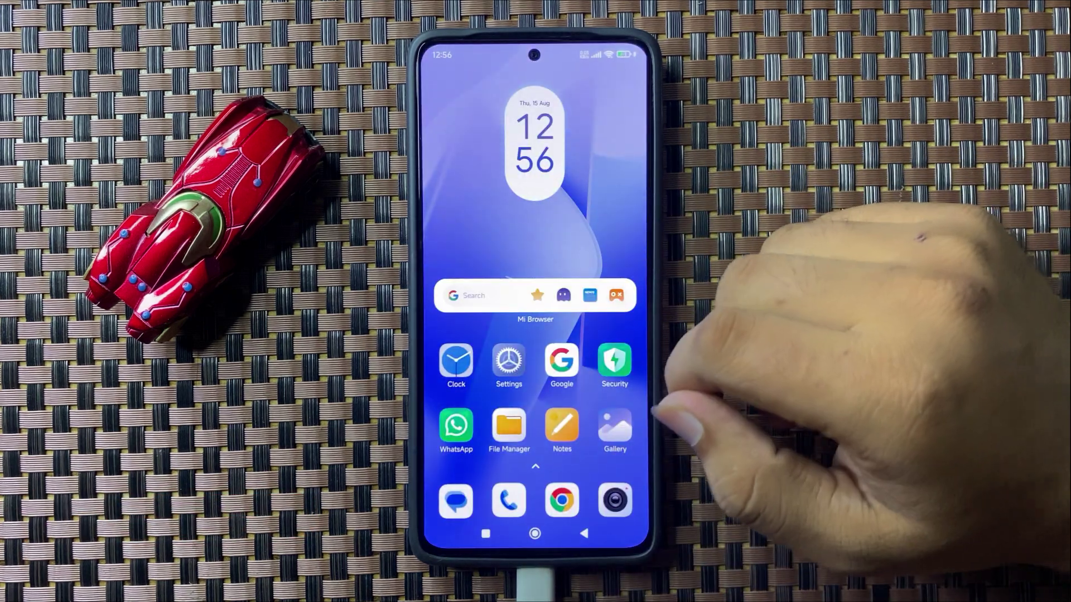